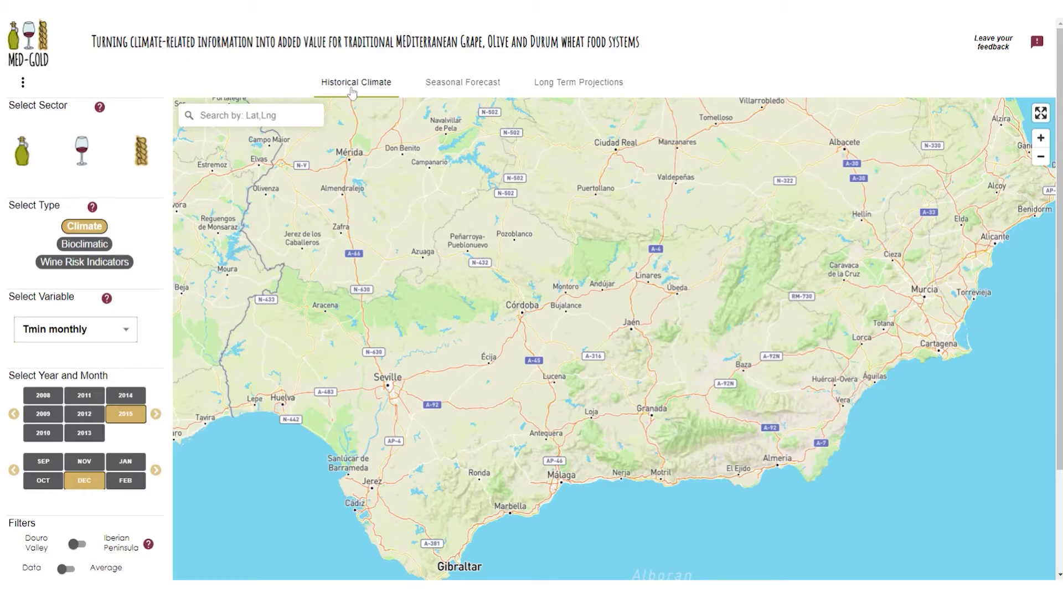
Display the bioclimatic variable Spr32 on the historical climate map for the Iberian Peninsula
{"action": "left_click", "coordinate": [86, 247]}
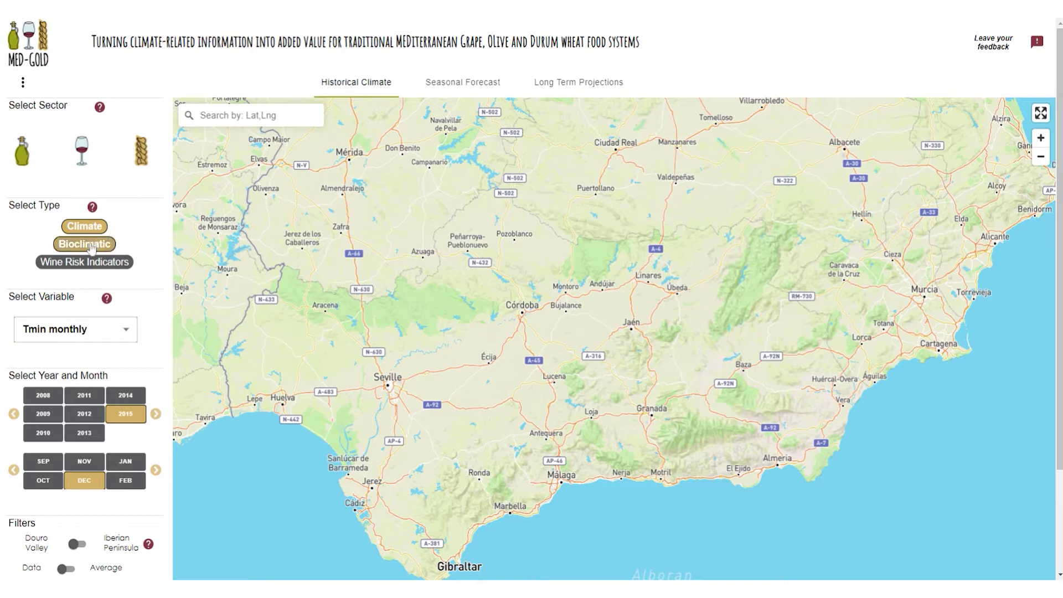
{"action": "left_click", "coordinate": [85, 246]}
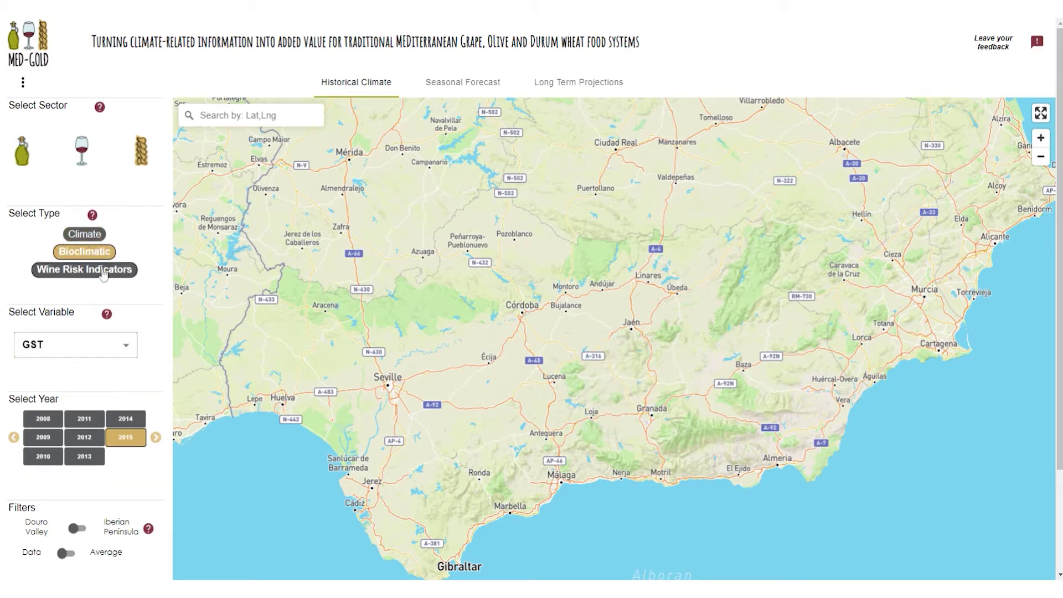
{"action": "left_click", "coordinate": [83, 531]}
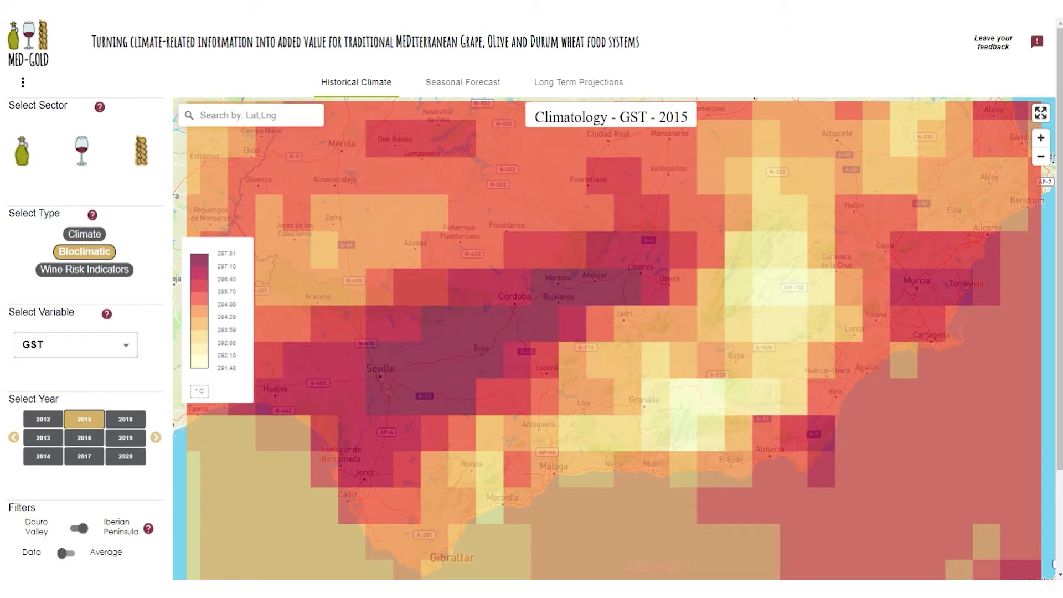
{"action": "left_click", "coordinate": [127, 346]}
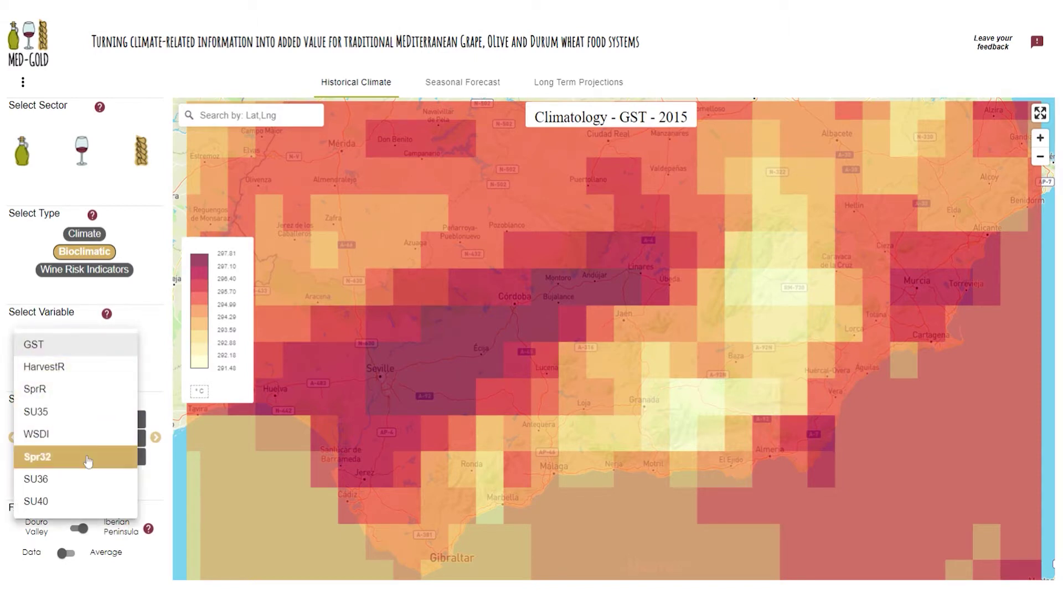
{"action": "left_click", "coordinate": [88, 458]}
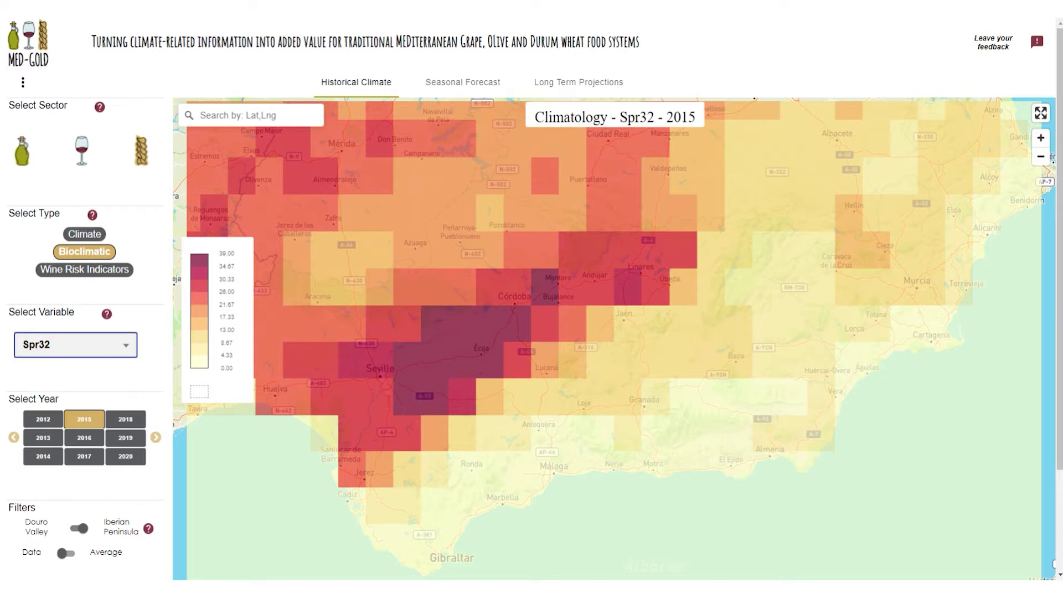
Open the historical Spr32 chart for the grid cell at latitude 38.00, longitude -4.75, and open the chart's options
{"action": "left_click", "coordinate": [463, 347]}
{"action": "left_click", "coordinate": [517, 286]}
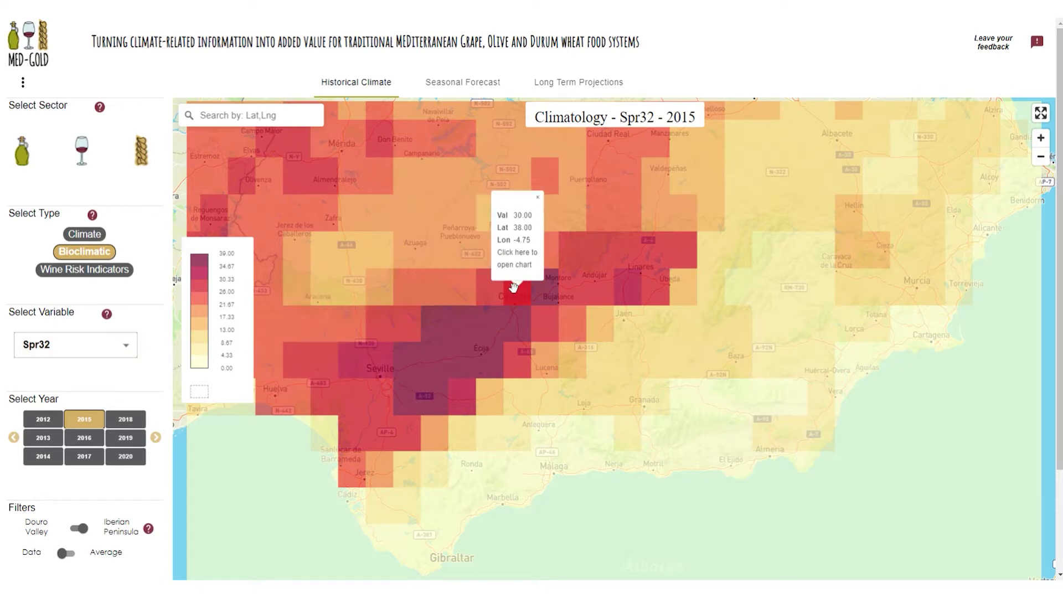
{"action": "left_click", "coordinate": [517, 285]}
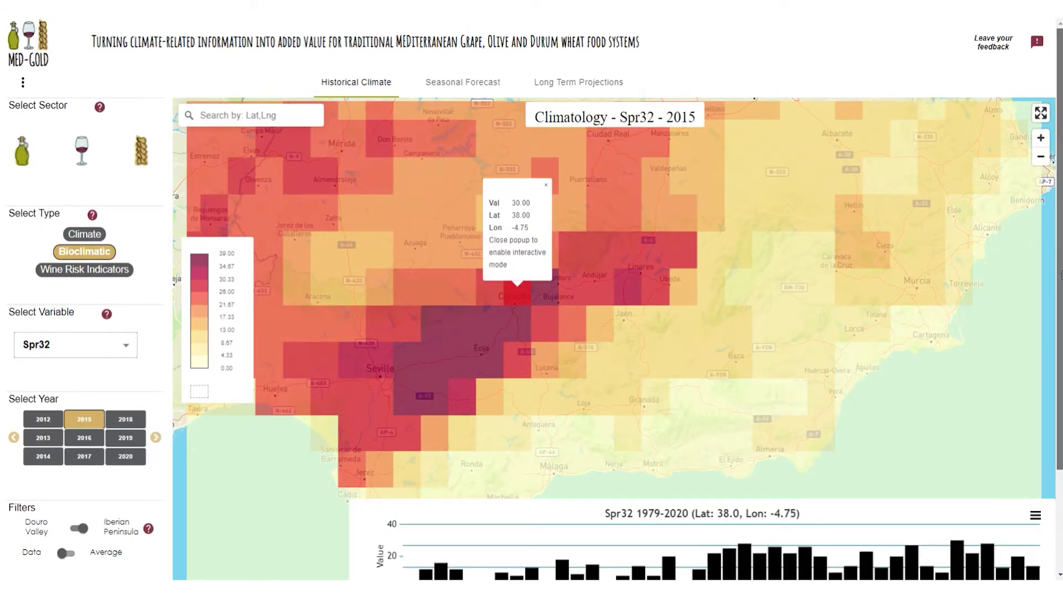
{"action": "left_click_drag", "start_coordinate": [1059, 277], "coordinate": [1060, 376]}
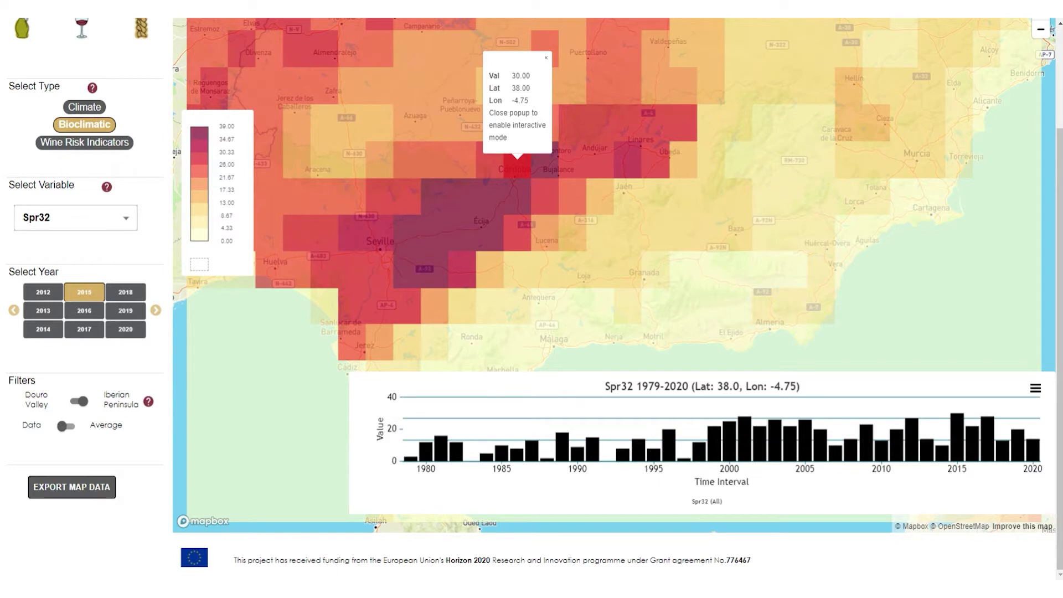
{"action": "left_click", "coordinate": [1035, 388]}
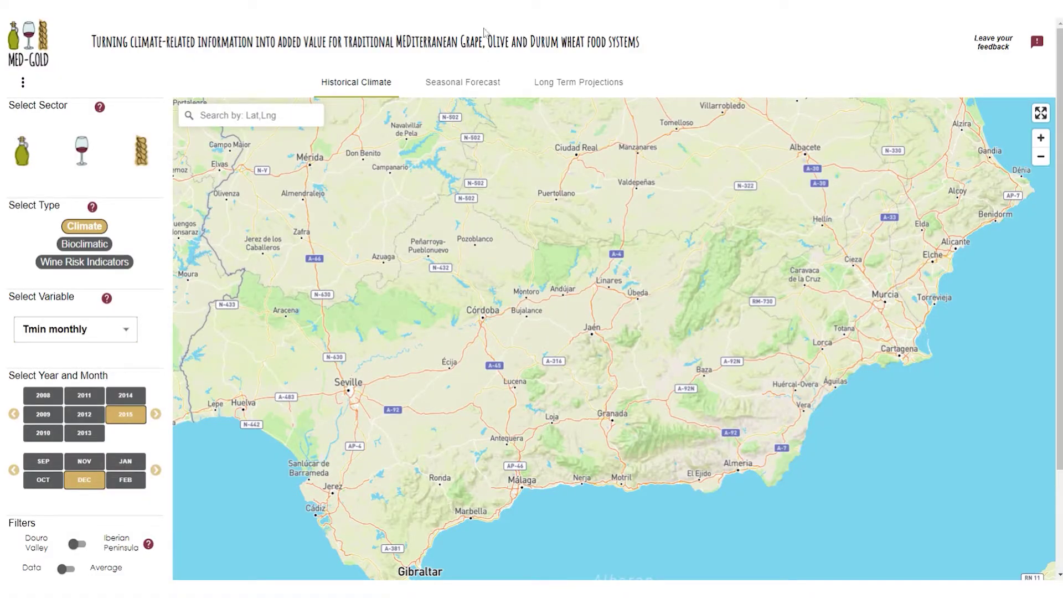
Switch to the seasonal forecast and select Precipitation monthly as the climate variable
{"action": "left_click", "coordinate": [464, 83]}
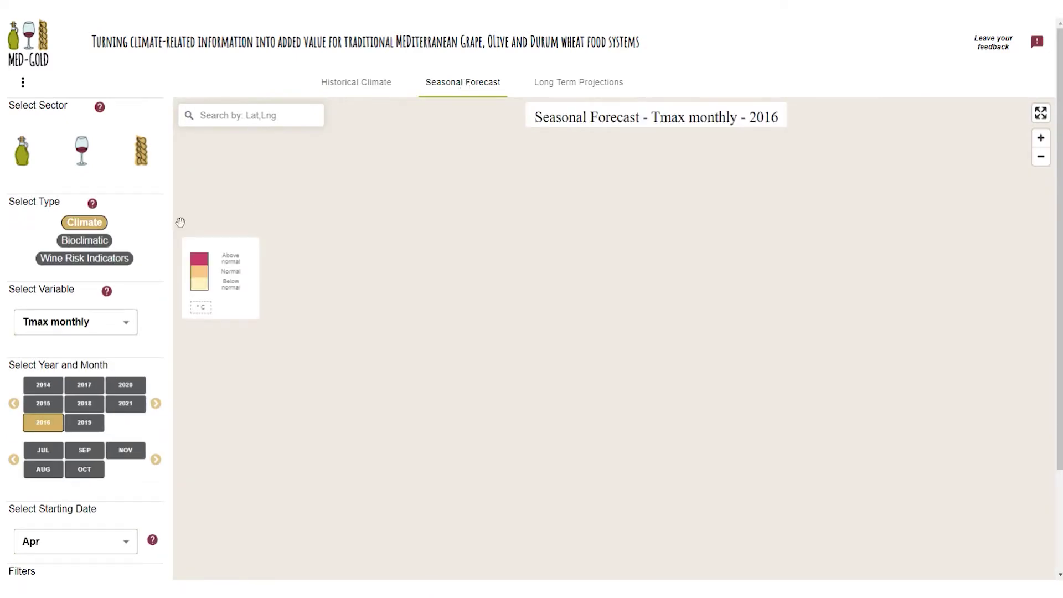
{"action": "left_click", "coordinate": [131, 323]}
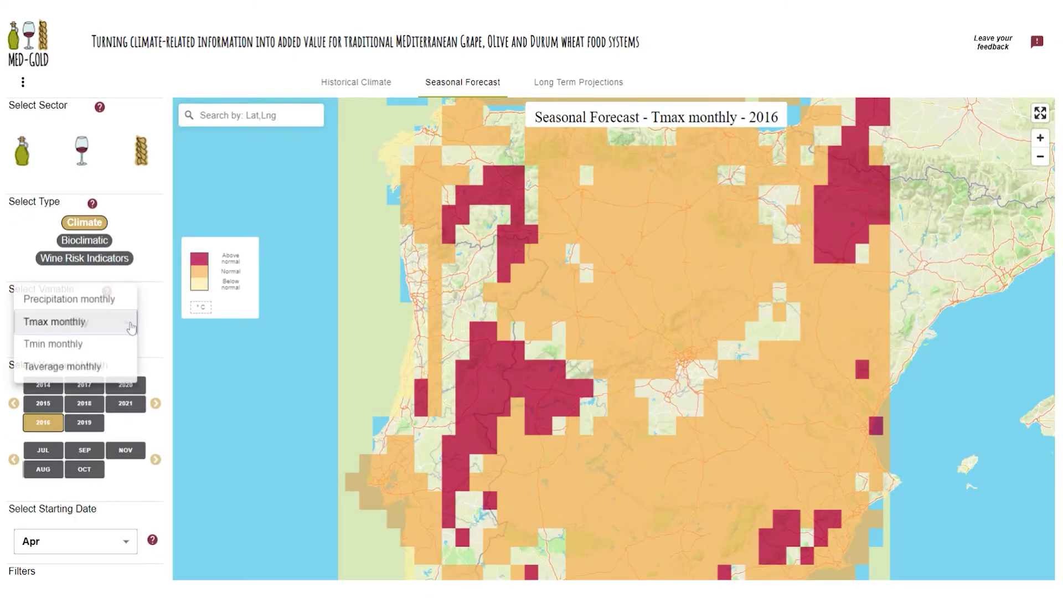
{"action": "left_click", "coordinate": [120, 301]}
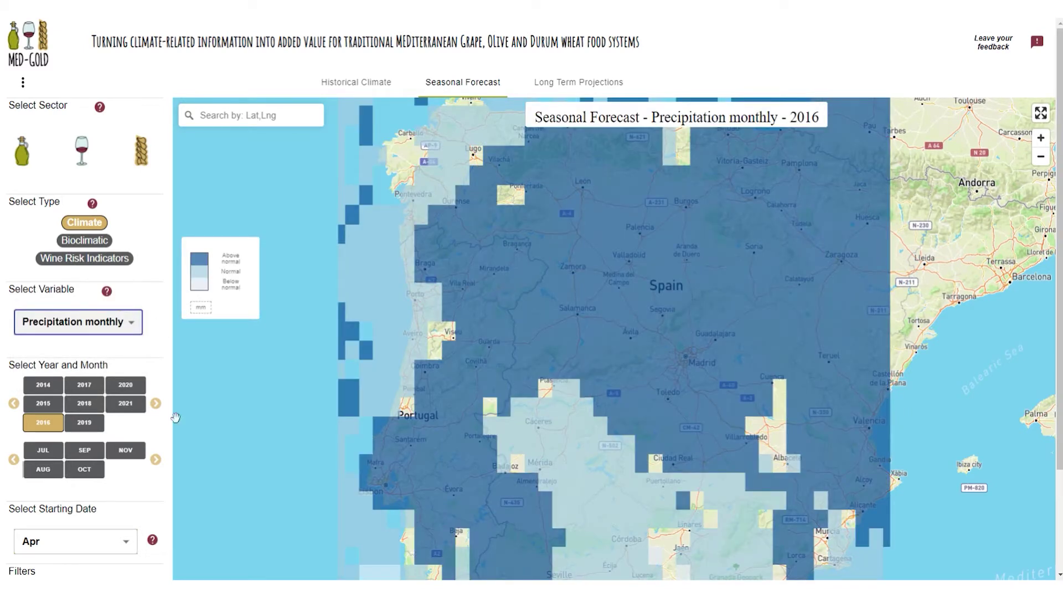
Set the June precipitation forecast to the year 2021 with Mar as the starting date
{"action": "left_click", "coordinate": [156, 459]}
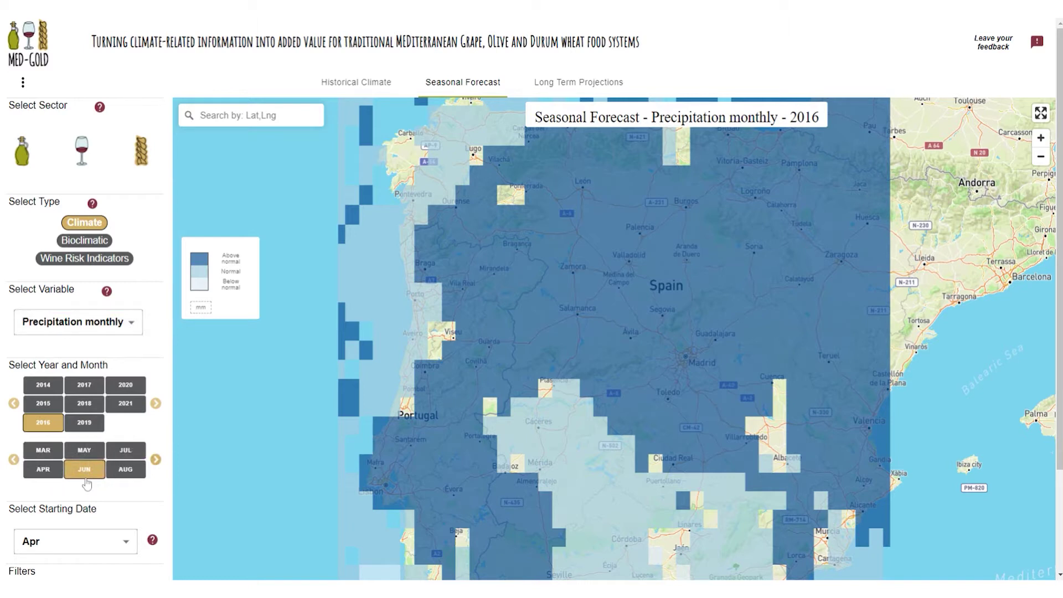
{"action": "left_click", "coordinate": [125, 404]}
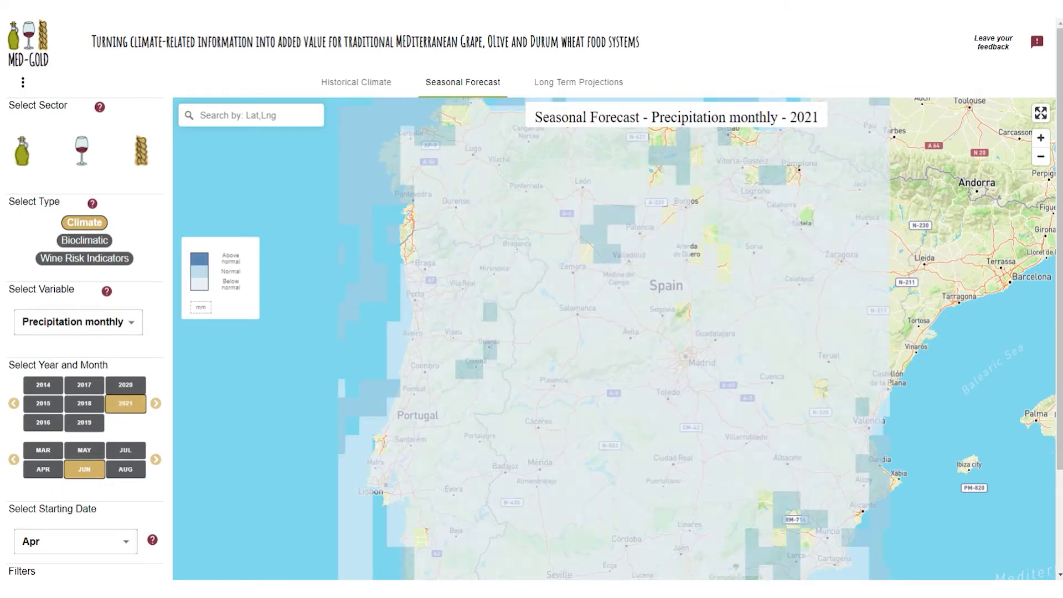
{"action": "left_click", "coordinate": [125, 541]}
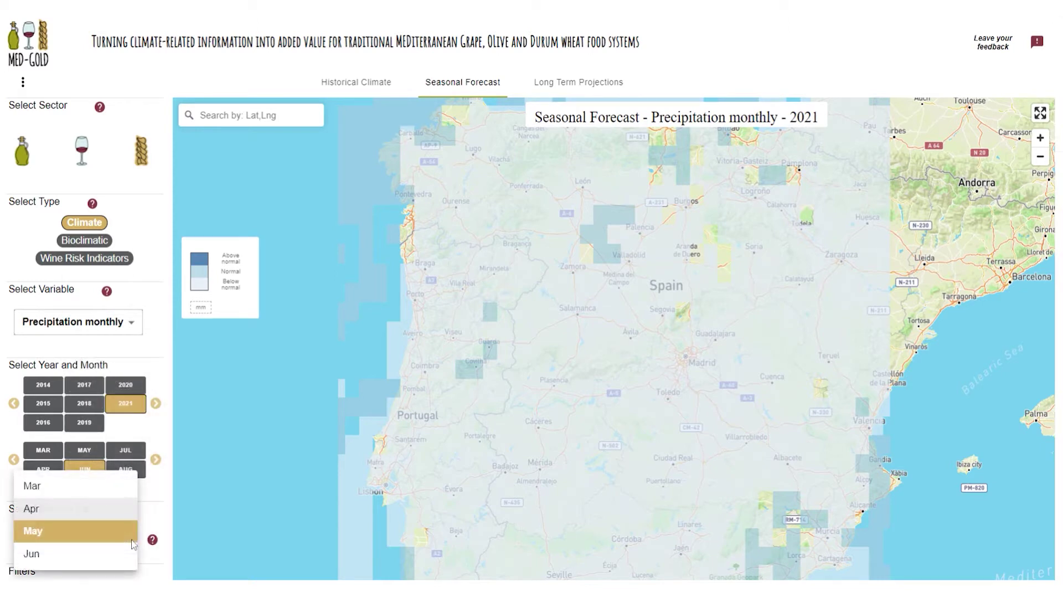
{"action": "left_click", "coordinate": [121, 490]}
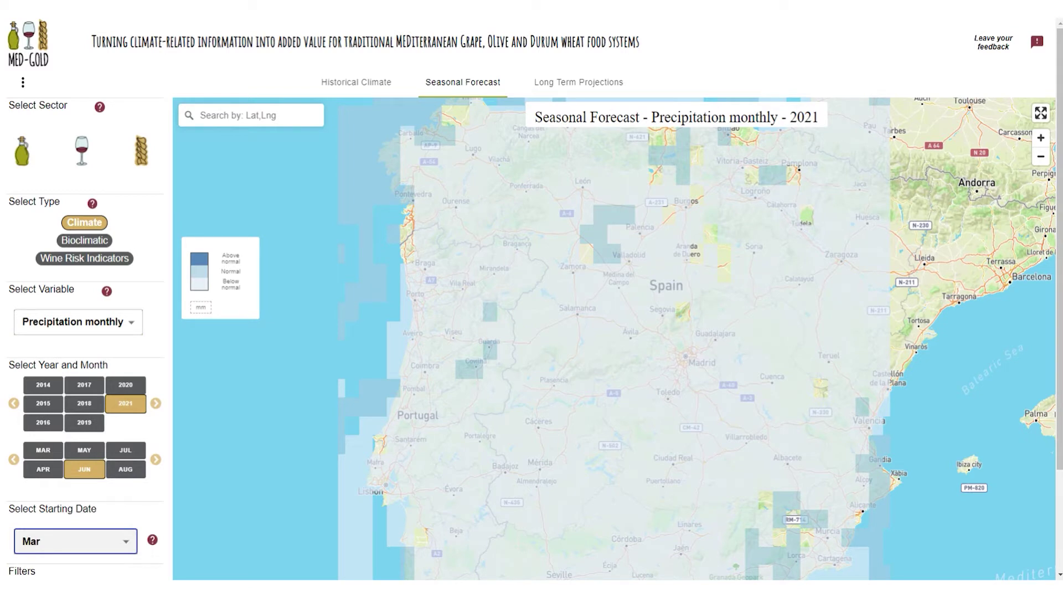
Turn the skill filter on for the precipitation forecast map
{"action": "left_click", "coordinate": [752, 423]}
{"action": "scroll", "coordinate": [1059, 458], "scroll_direction": "down", "scroll_amount": 2}
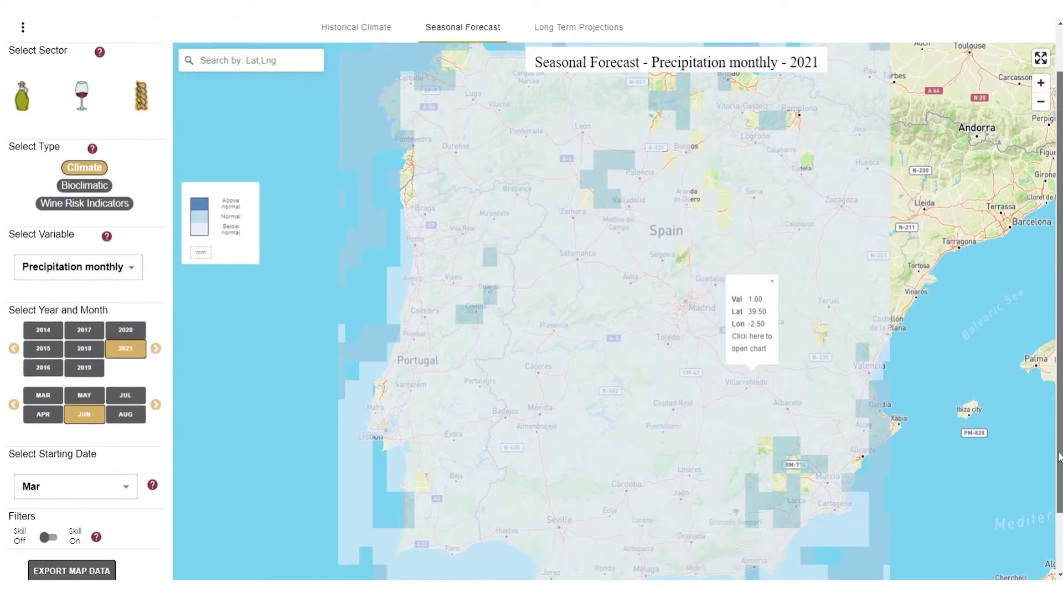
{"action": "scroll", "coordinate": [1059, 458], "scroll_direction": "down", "scroll_amount": 1}
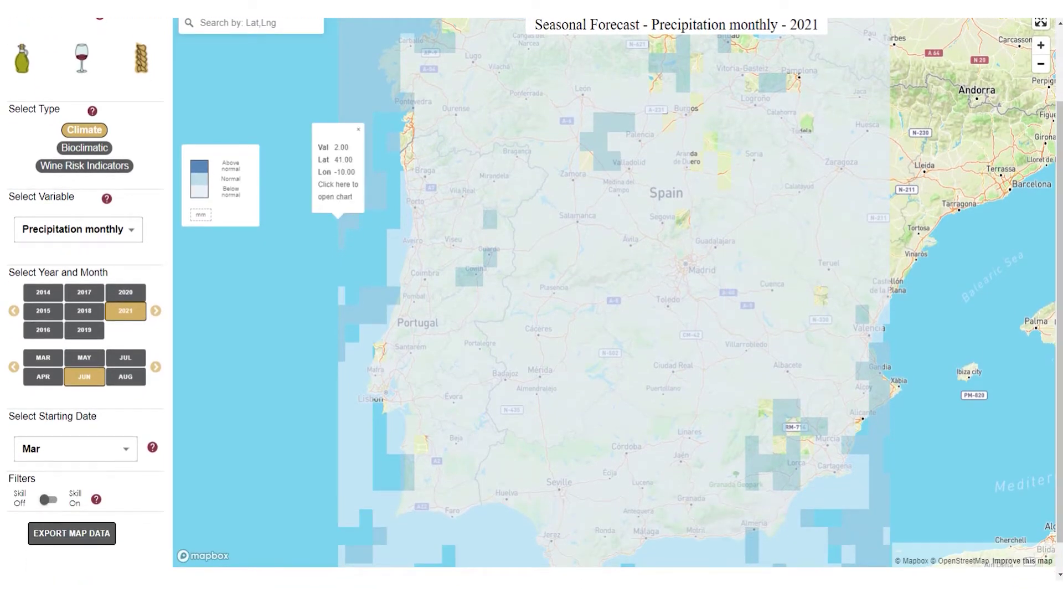
{"action": "left_click", "coordinate": [51, 500]}
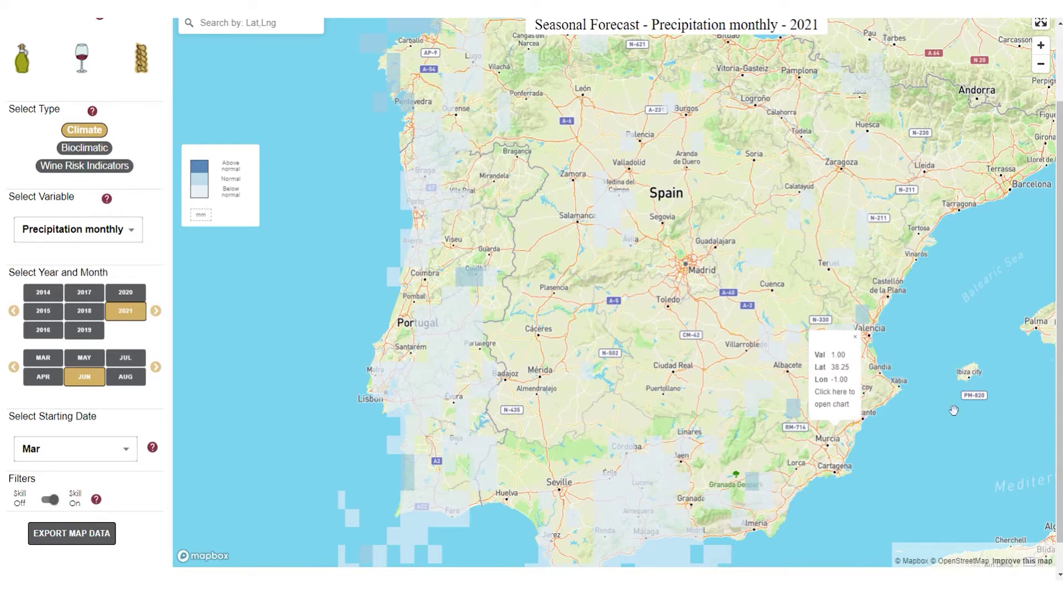
{"action": "scroll", "coordinate": [1059, 394], "scroll_direction": "down", "scroll_amount": 1}
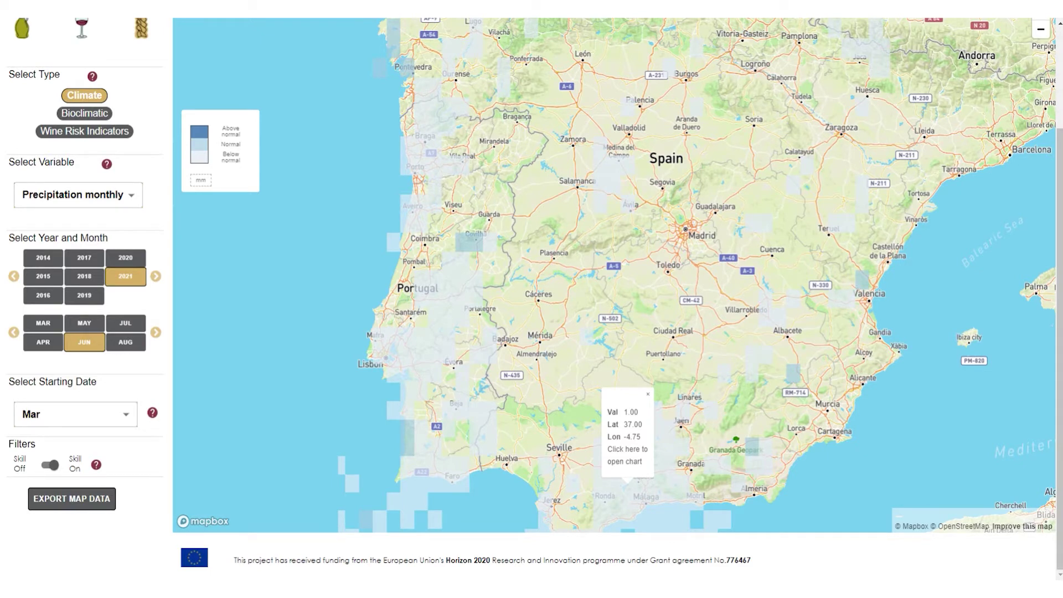
Open the monthly precipitation chart for the grid cell at latitude 37.50, longitude -4.00, and open the chart's options
{"action": "left_click", "coordinate": [670, 442]}
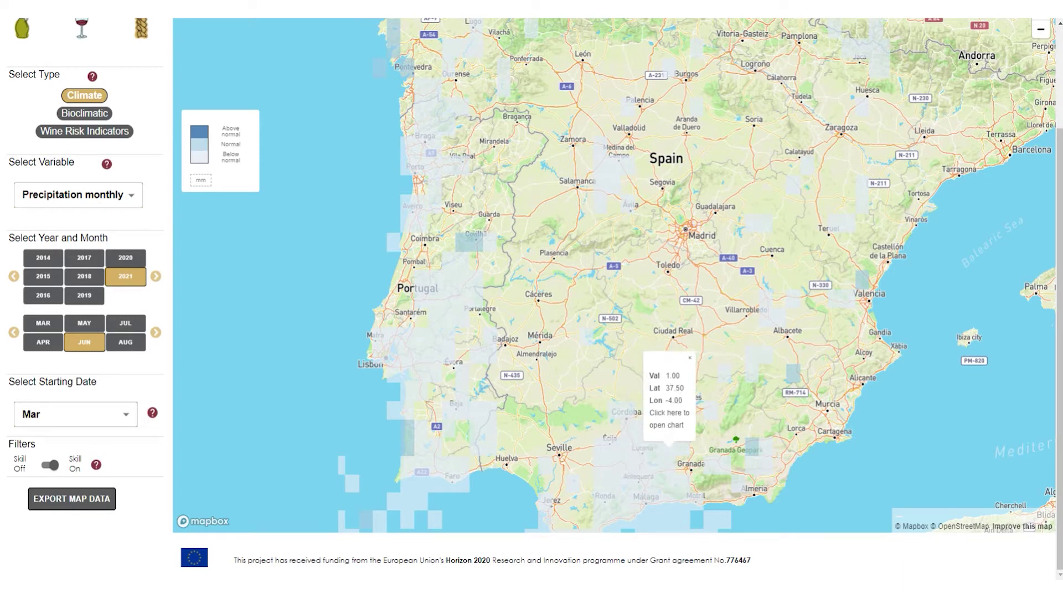
{"action": "left_click", "coordinate": [670, 444]}
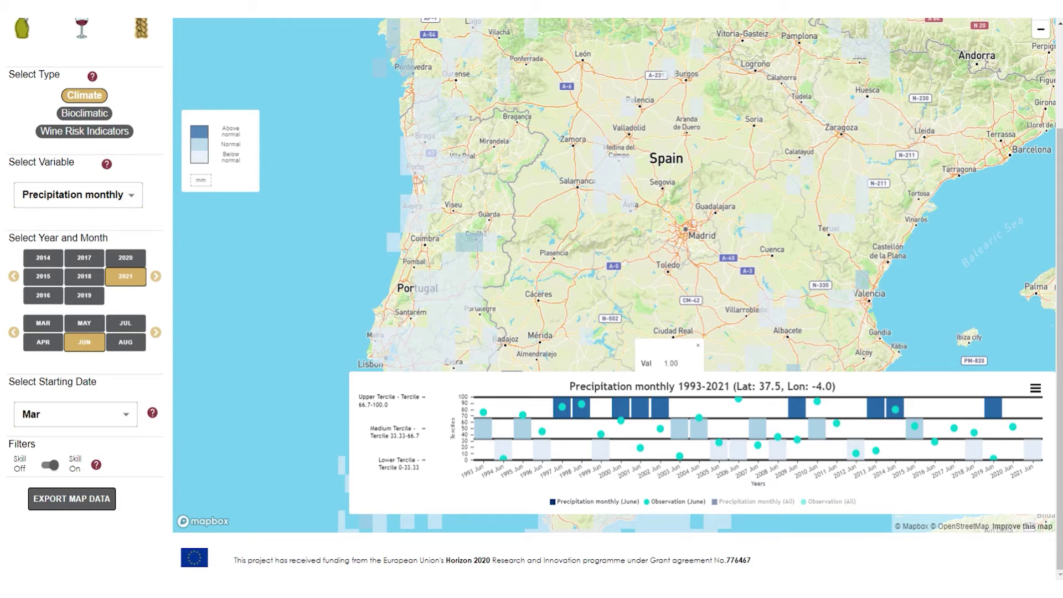
{"action": "left_click", "coordinate": [1036, 389]}
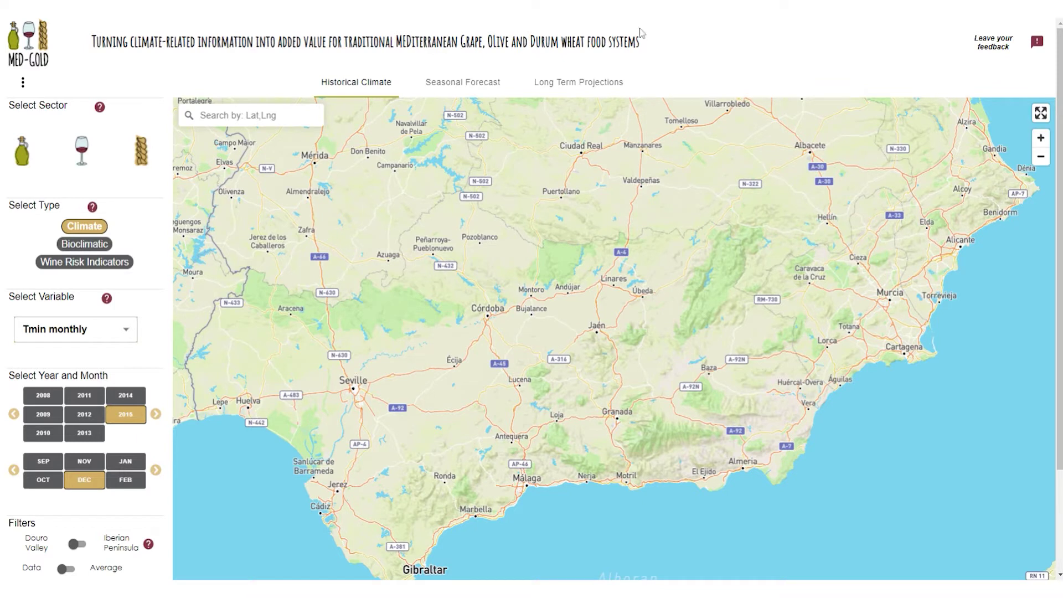
Switch to the long-term projections and display the bioclimatic variable Sprtx for Andalusia
{"action": "left_click", "coordinate": [597, 89]}
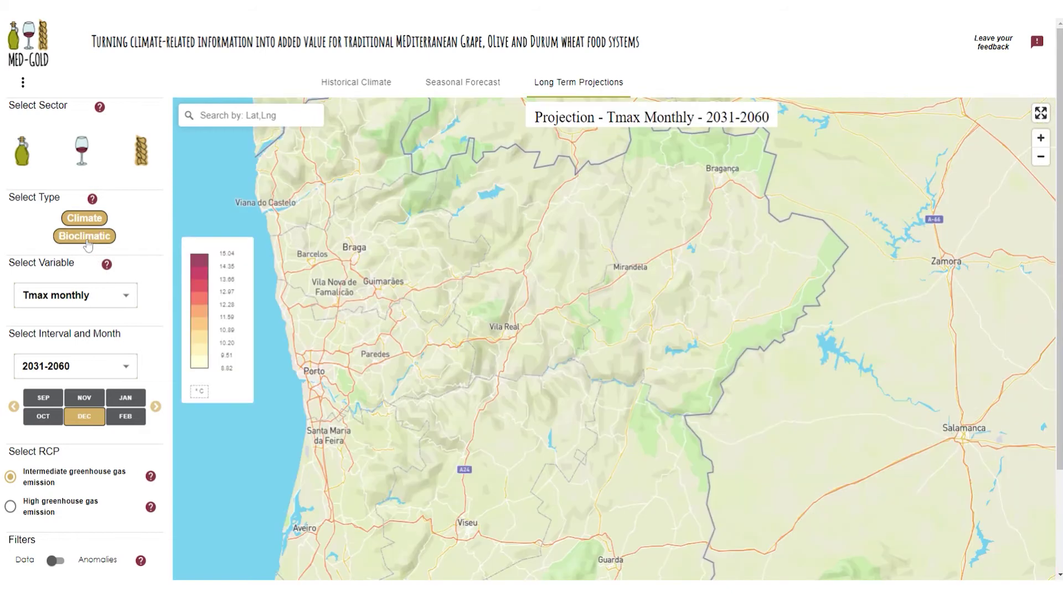
{"action": "left_click", "coordinate": [87, 242]}
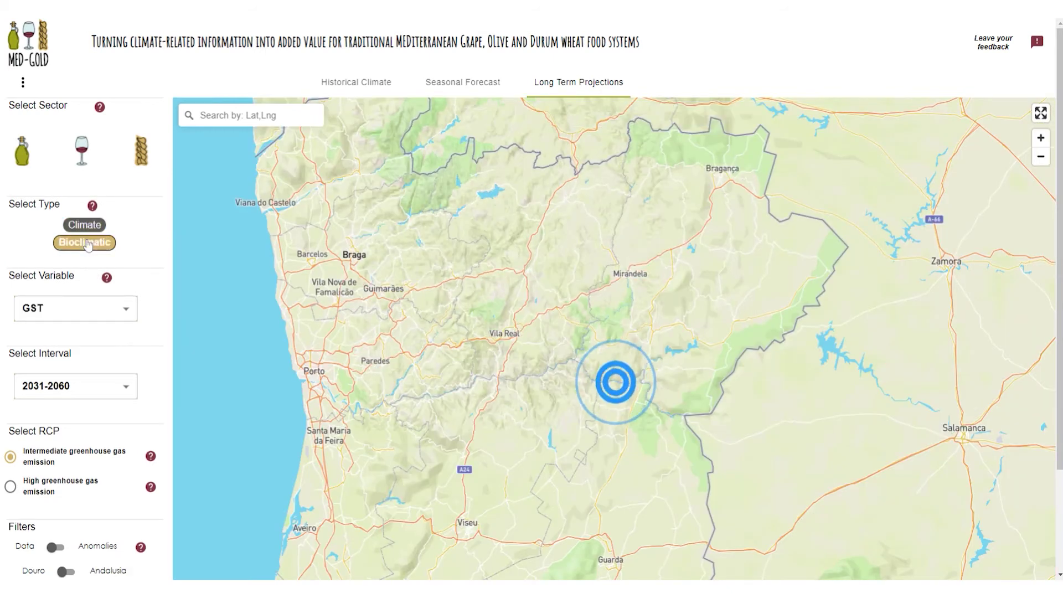
{"action": "left_click", "coordinate": [66, 572]}
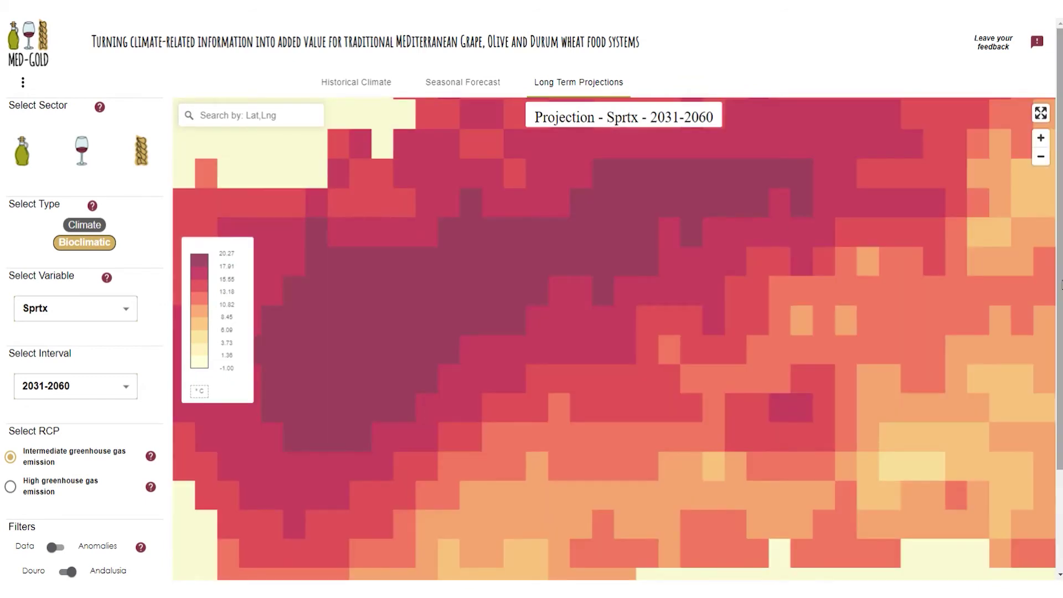
Show the Sprtx projection as anomalies instead of data and open the map data export formats
{"action": "left_click_drag", "start_coordinate": [1059, 282], "coordinate": [1062, 362]}
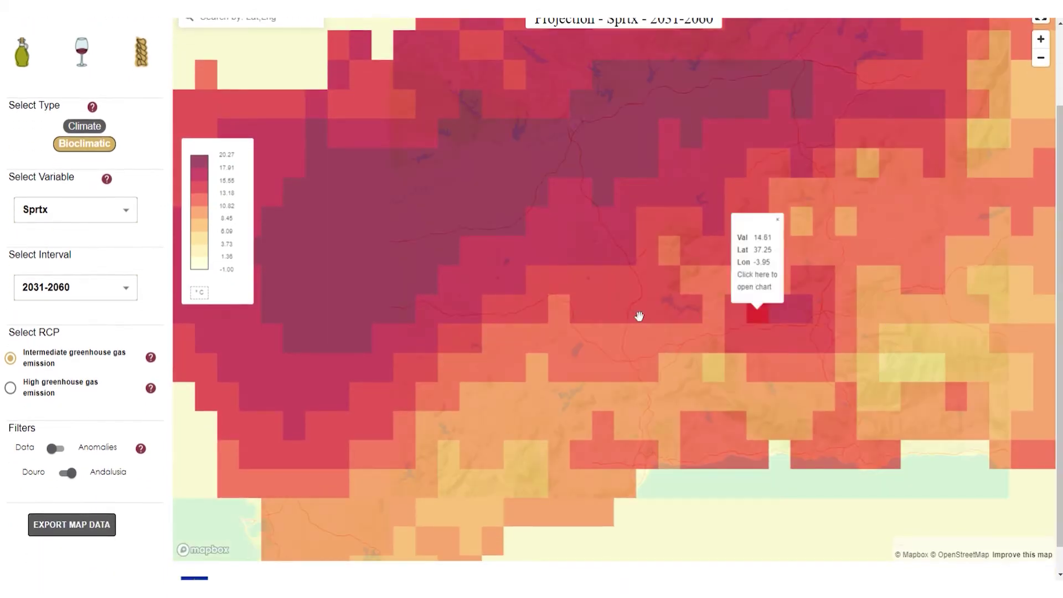
{"action": "mouse_move", "coordinate": [76, 216]}
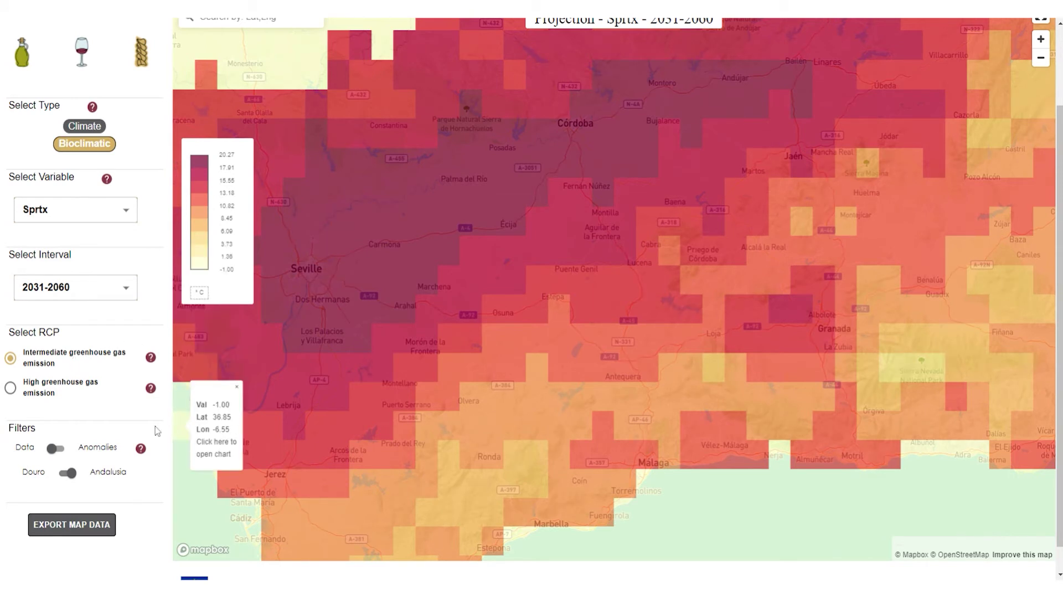
{"action": "left_click", "coordinate": [64, 452]}
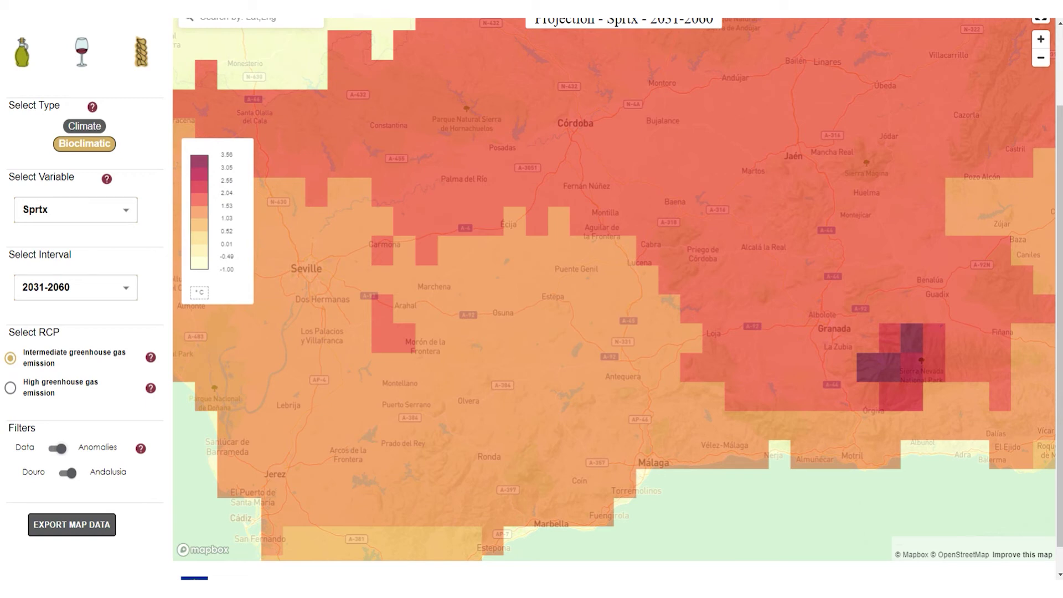
{"action": "left_click", "coordinate": [59, 525]}
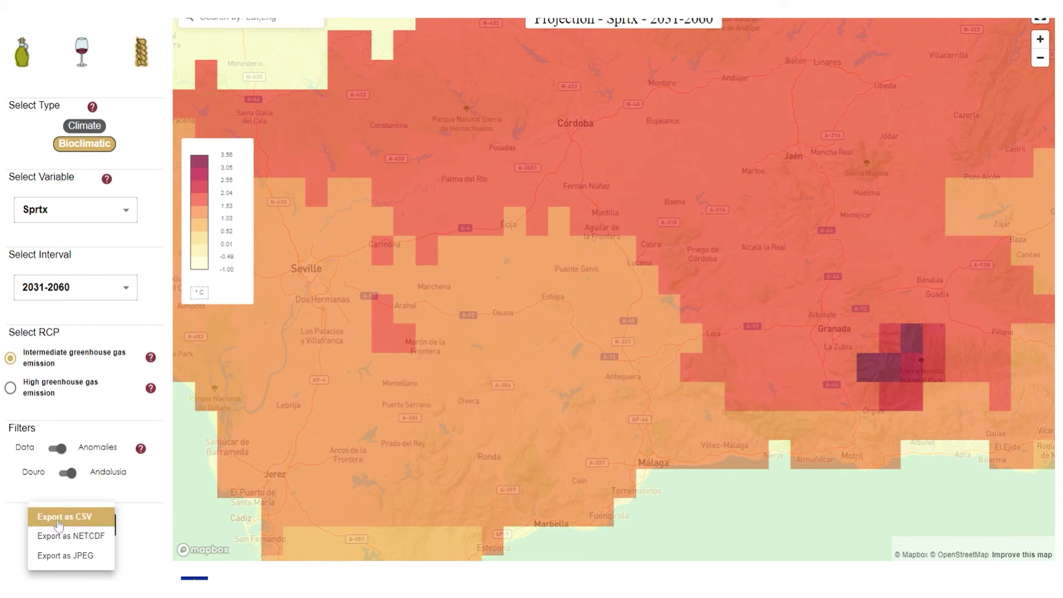